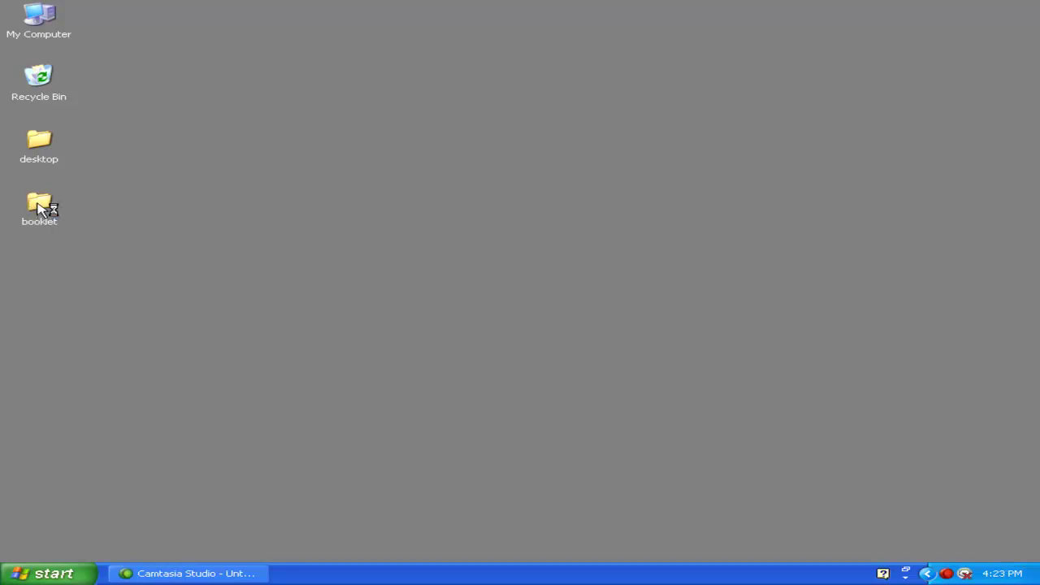
Open the booklet folder on the desktop and look inside its text subfolder.
double_click(39, 204)
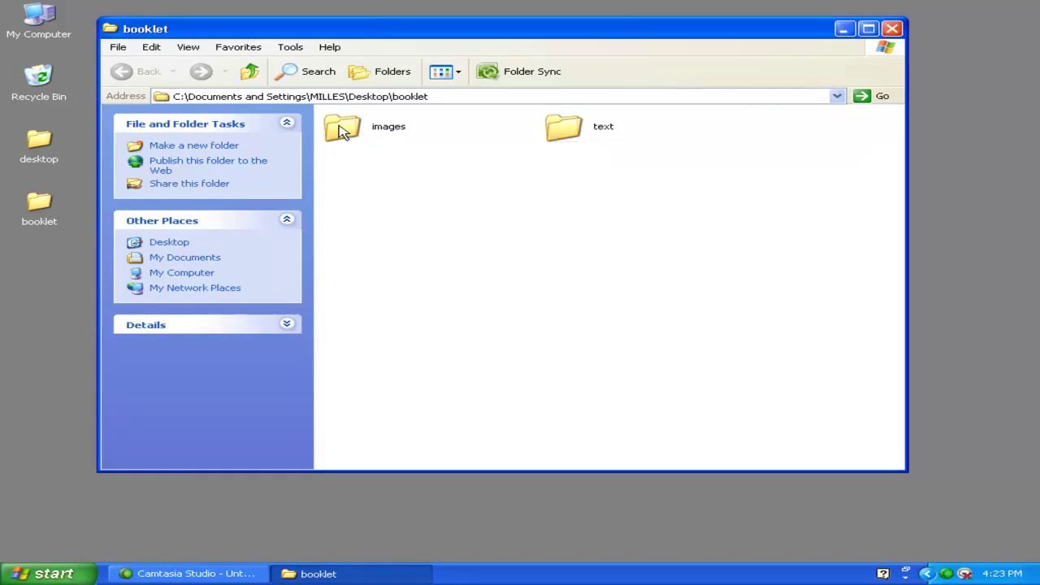
double_click(561, 127)
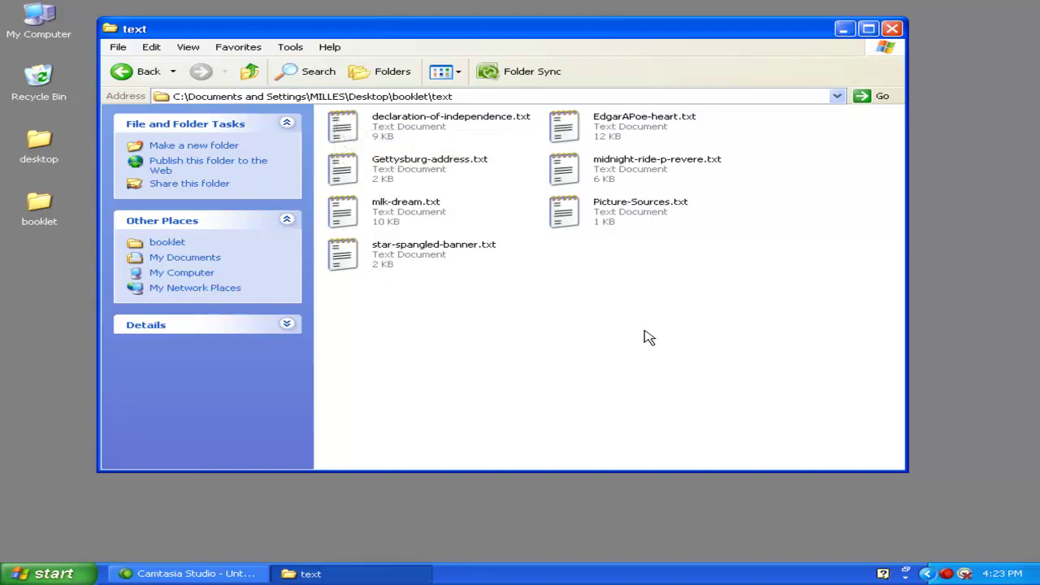
click(250, 71)
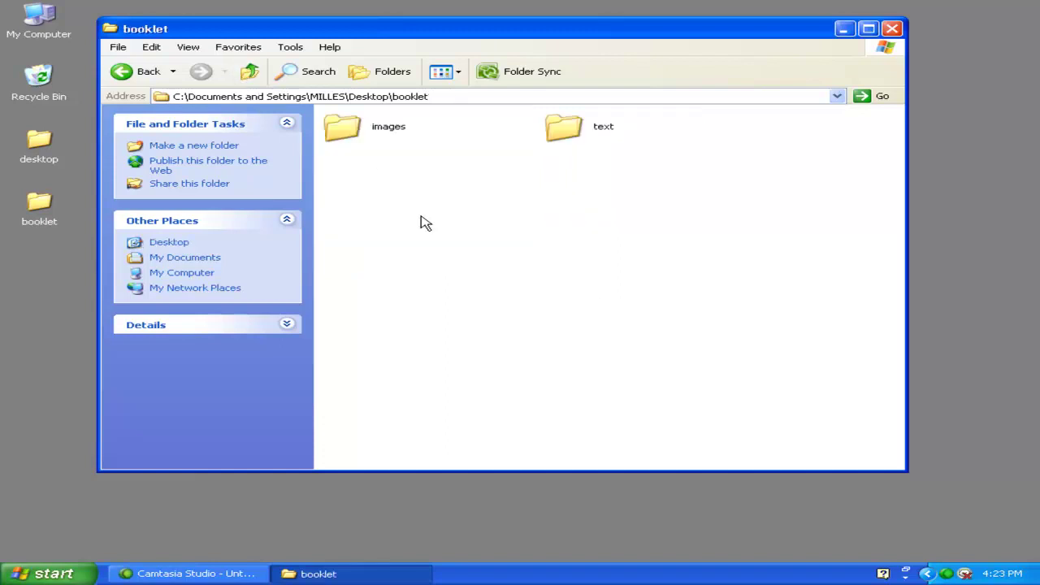
Preview the pictures in the images subfolder, recheck the text folder, and return to booklet.
double_click(346, 130)
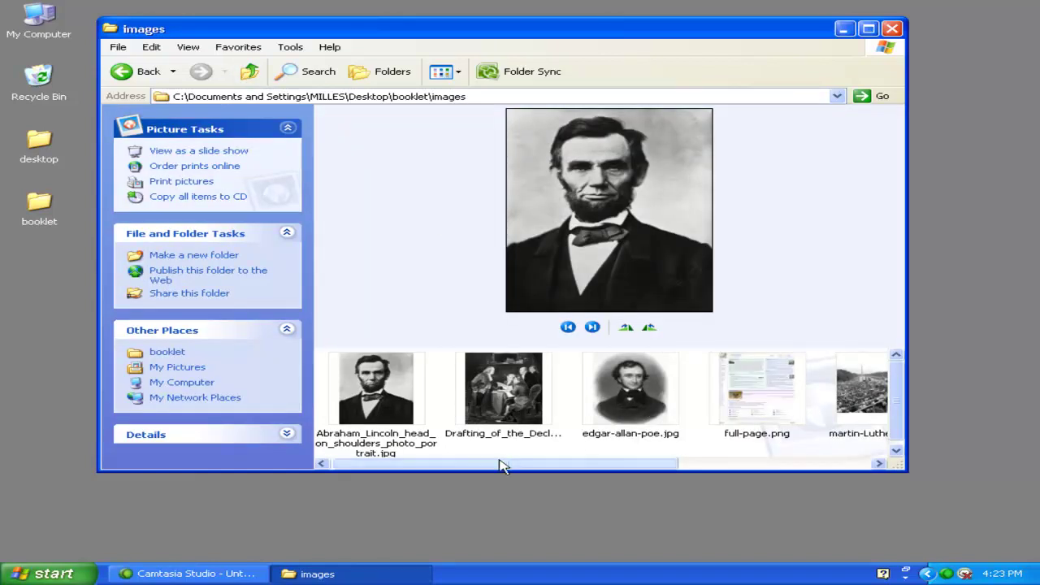
drag(475, 469, 753, 470)
drag(677, 466, 394, 457)
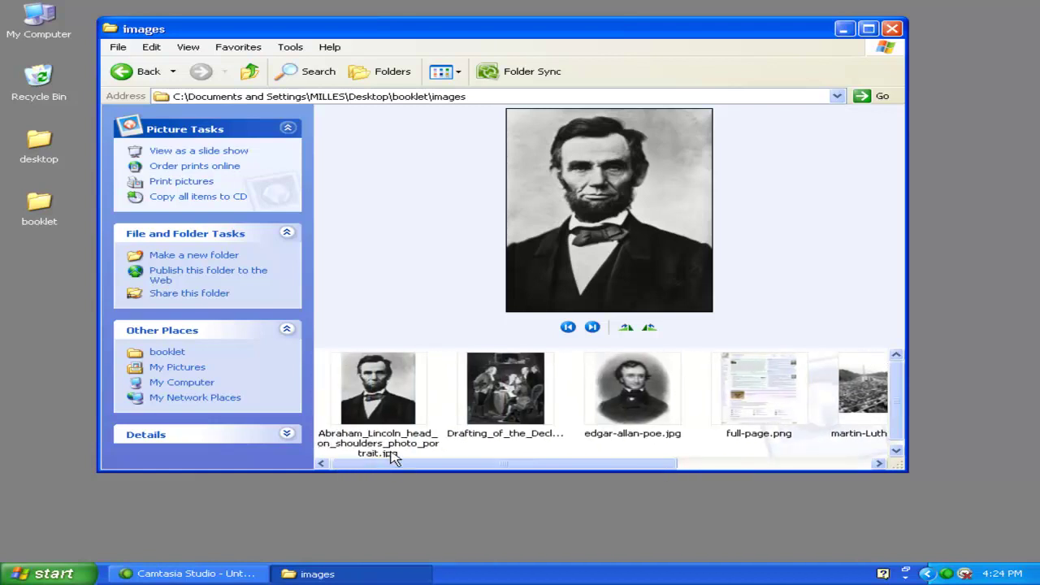
click(250, 72)
click(563, 126)
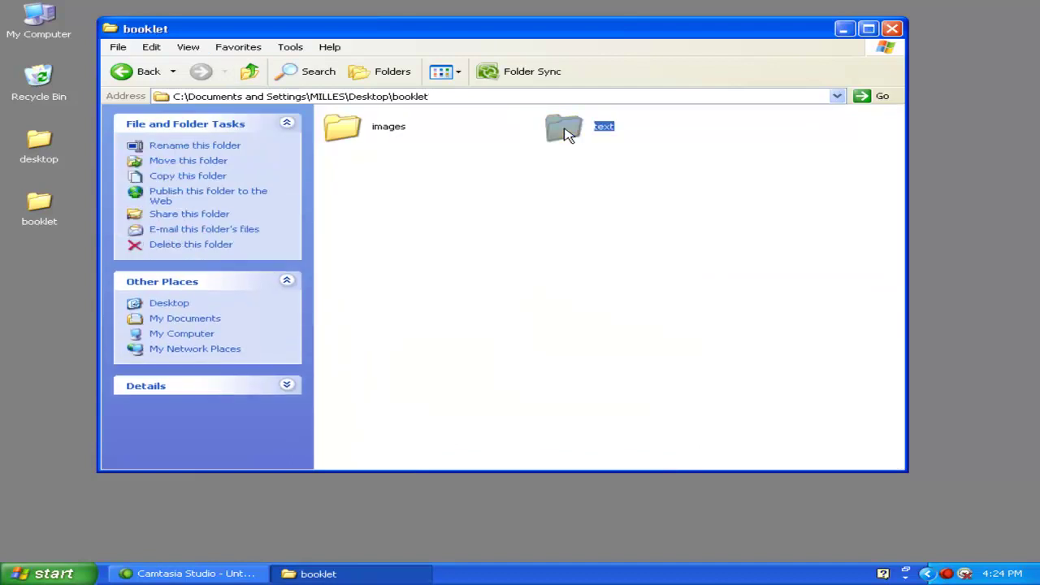
double_click(563, 127)
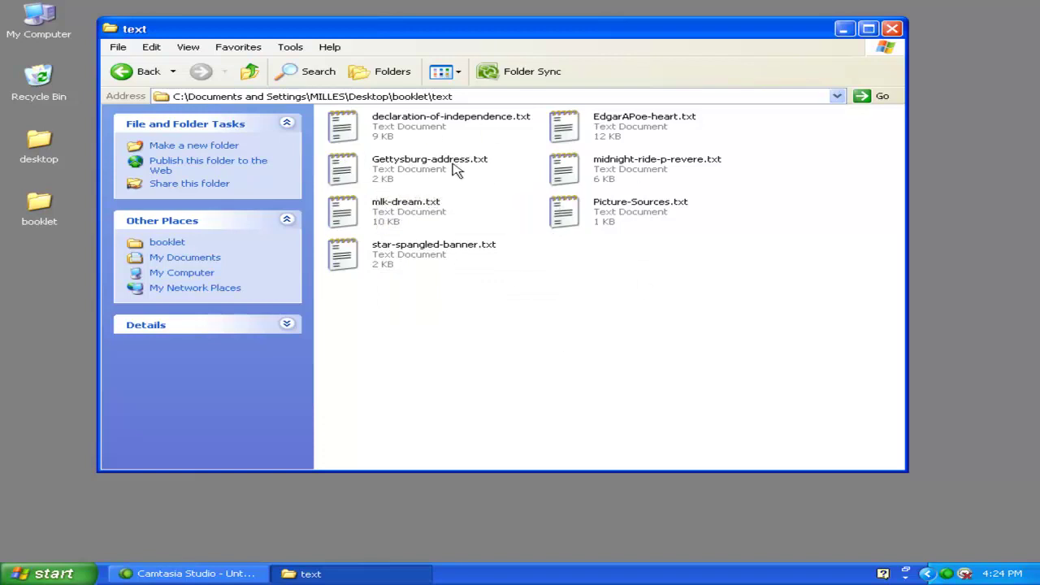
click(249, 70)
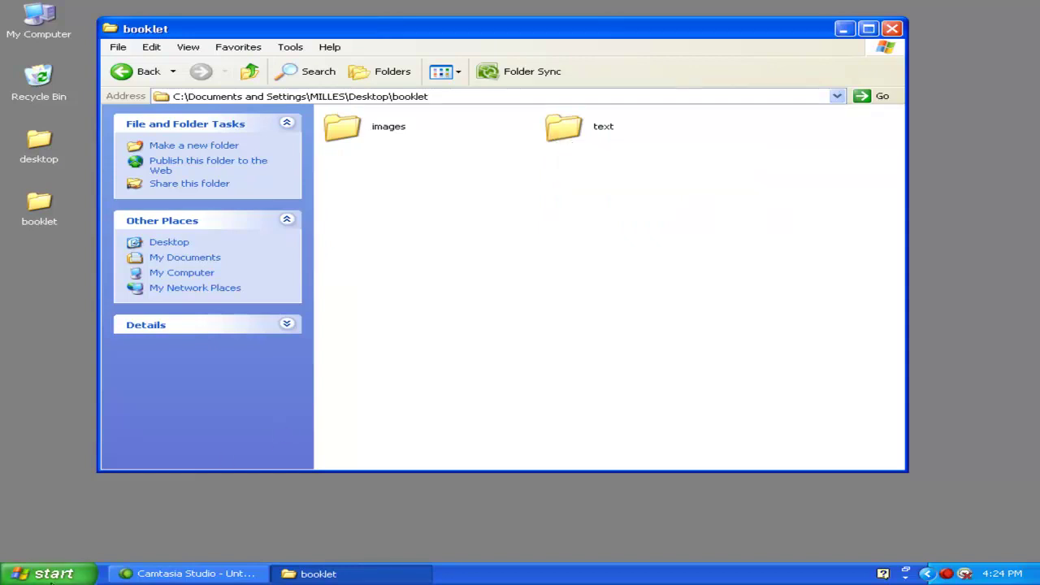
Launch Adobe InDesign CS3 from Start > All Programs > Adobe Design Premium CS3.
click(65, 575)
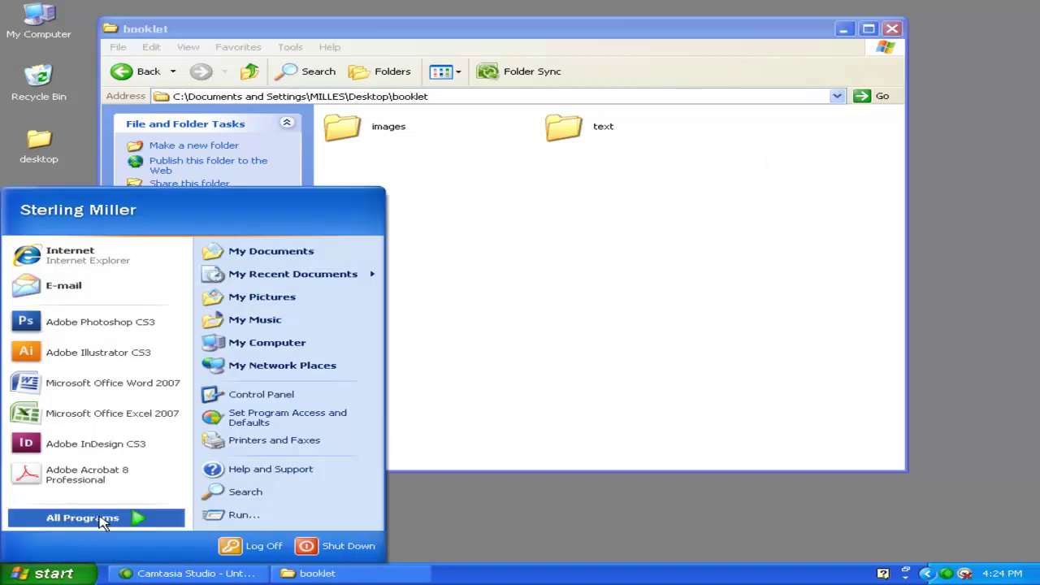
click(103, 520)
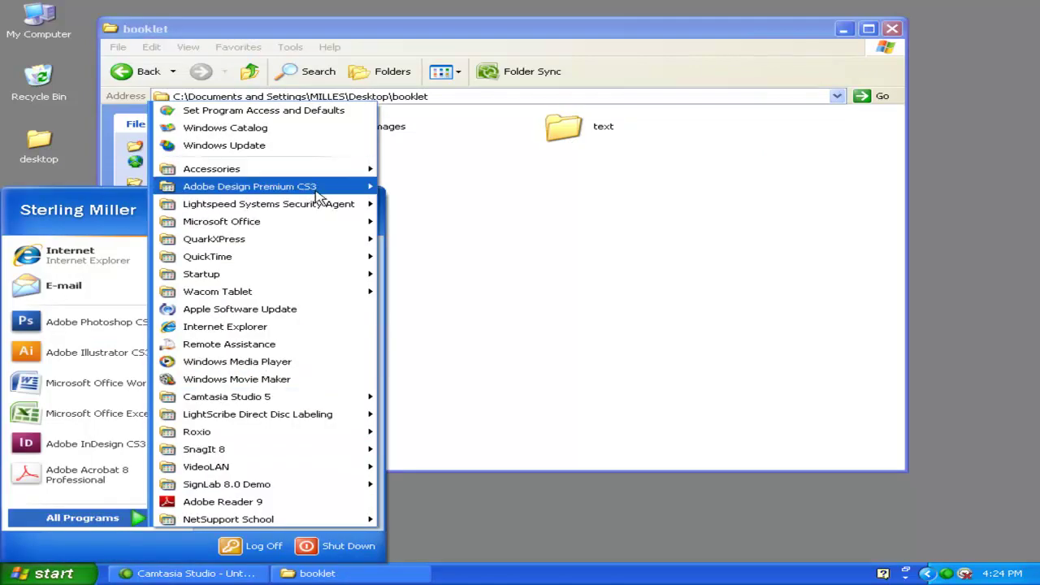
mouse_move(319, 189)
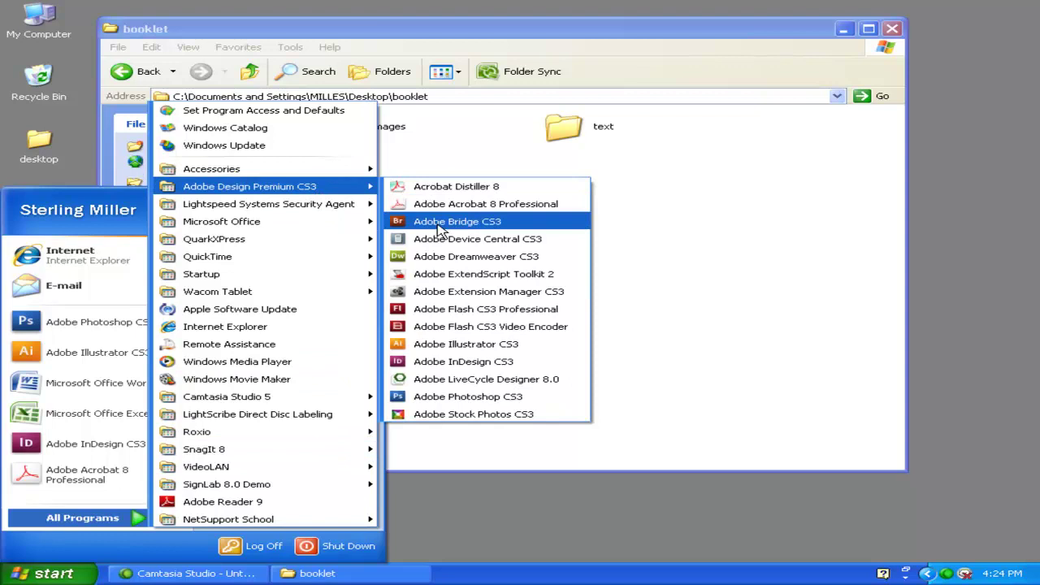
click(476, 367)
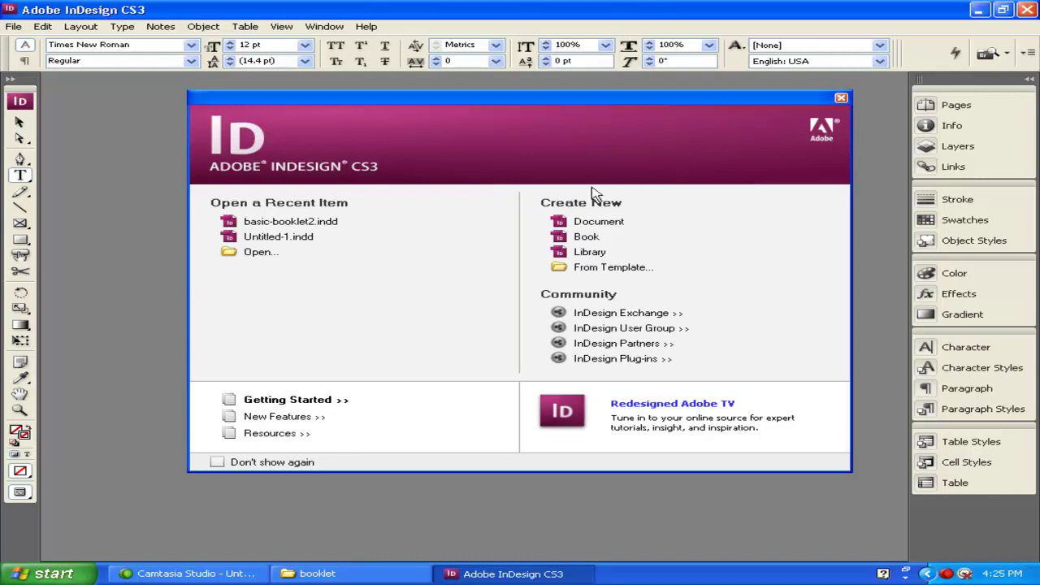
Create a new document from the Welcome screen with 12 pages and Facing Pages on.
click(592, 224)
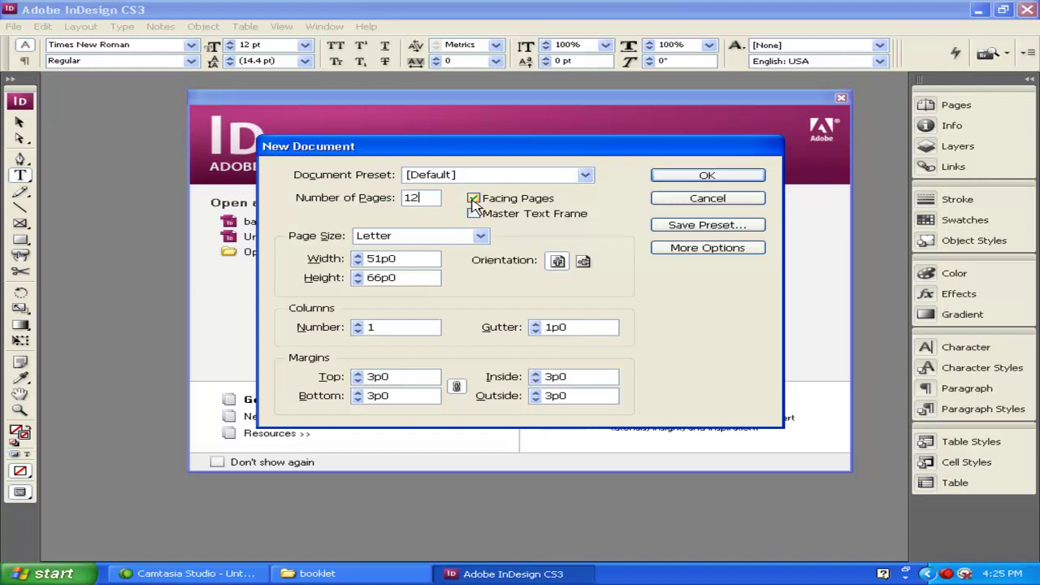
Choose the Letter - Half page size preset (33p0 by 51p0).
click(480, 236)
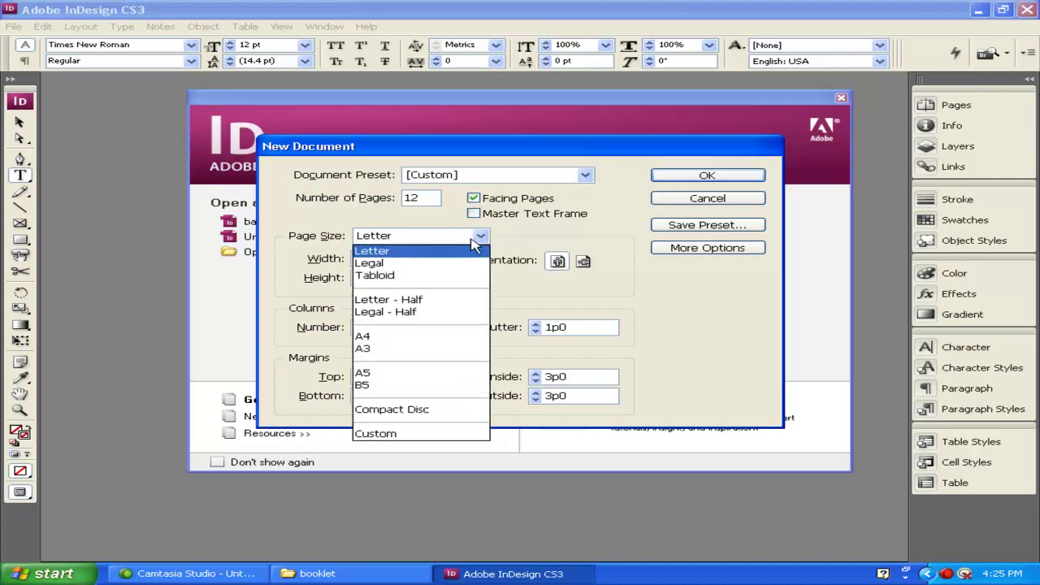
click(409, 302)
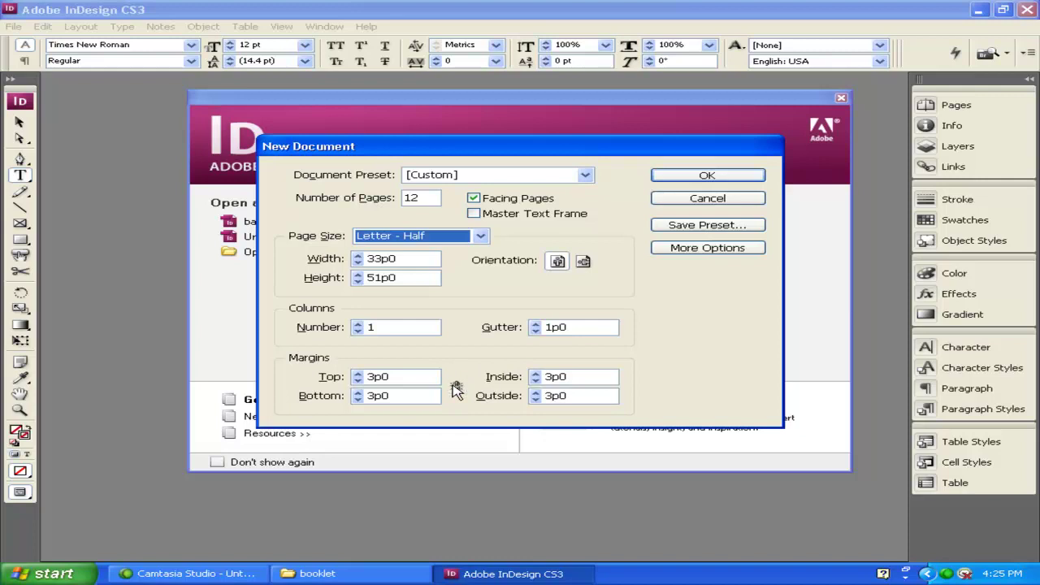
Enter 3p3 for the outside and inside margins and confirm to create Untitled-1.
click(560, 396)
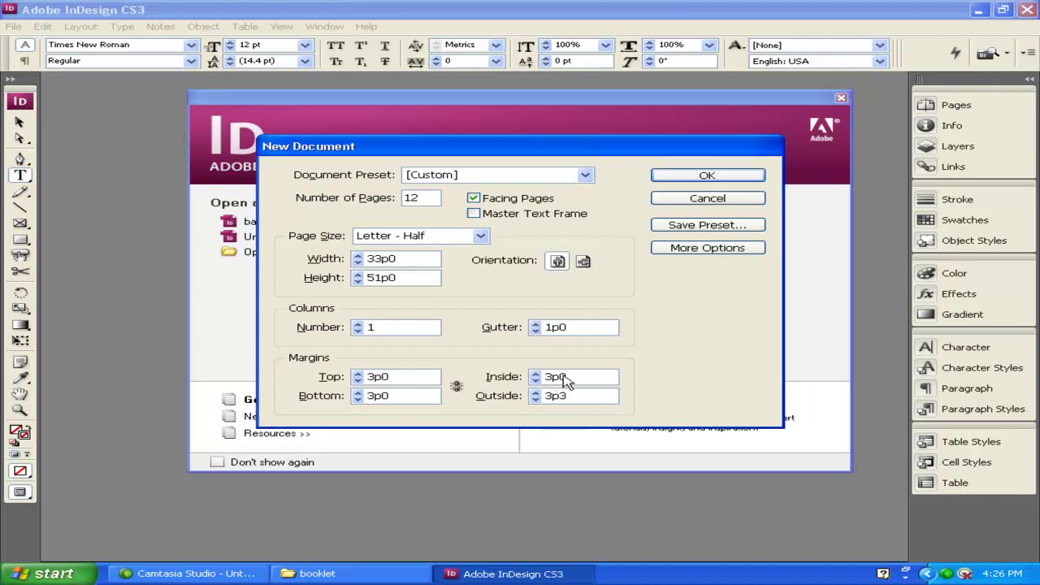
text(3)
click(707, 176)
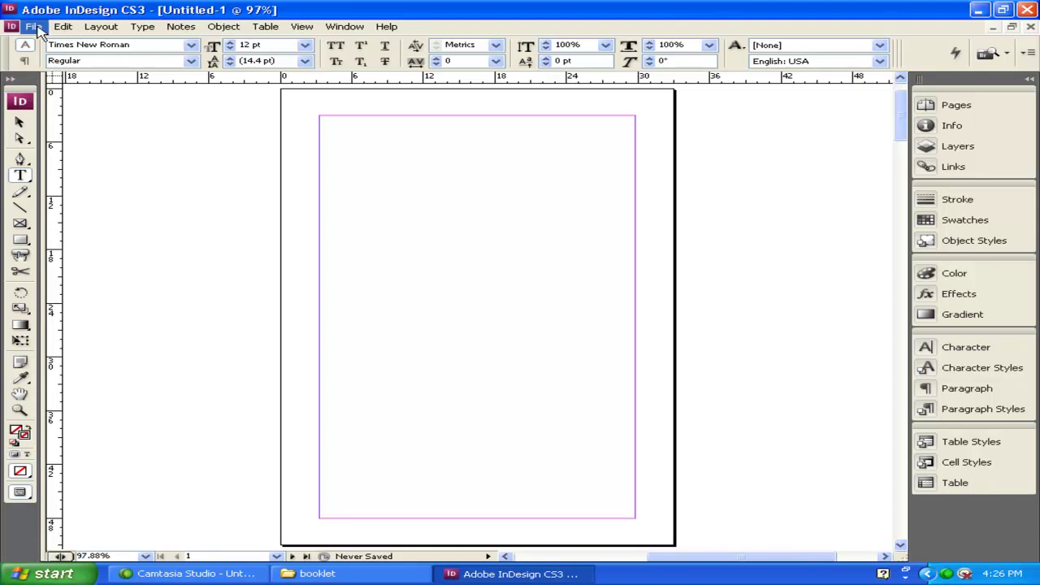
Choose File > Save for the Untitled-1 document.
click(33, 26)
click(53, 114)
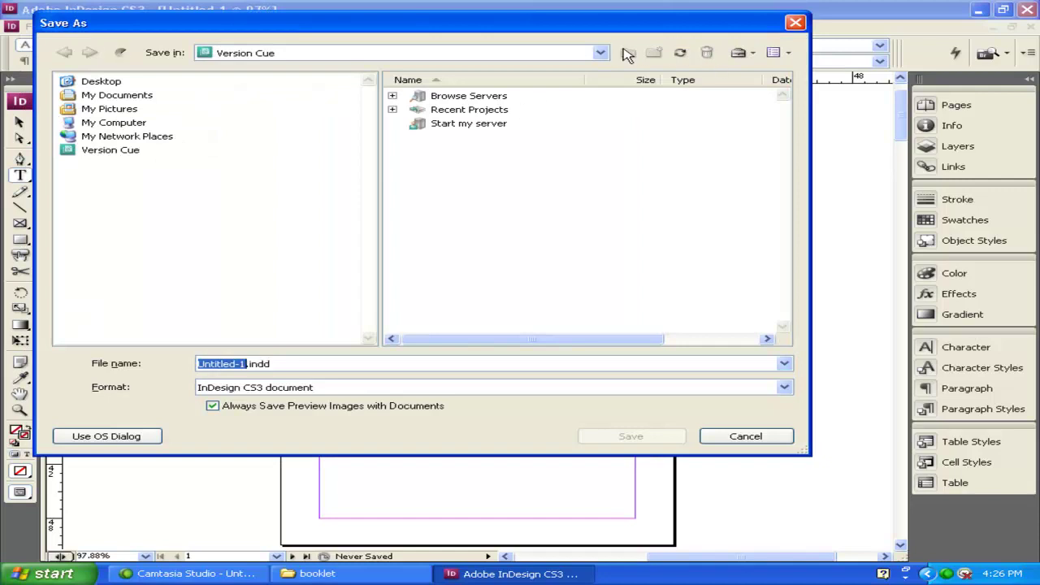
Save the file as indesign-booklet.indd in Desktop > booklet, then minimise InDesign.
click(105, 85)
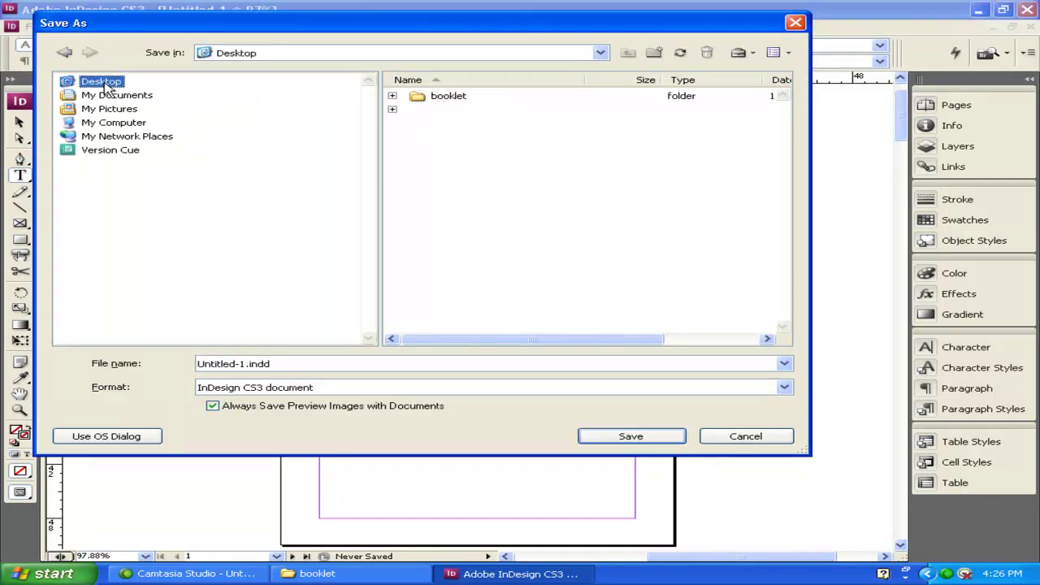
double_click(447, 98)
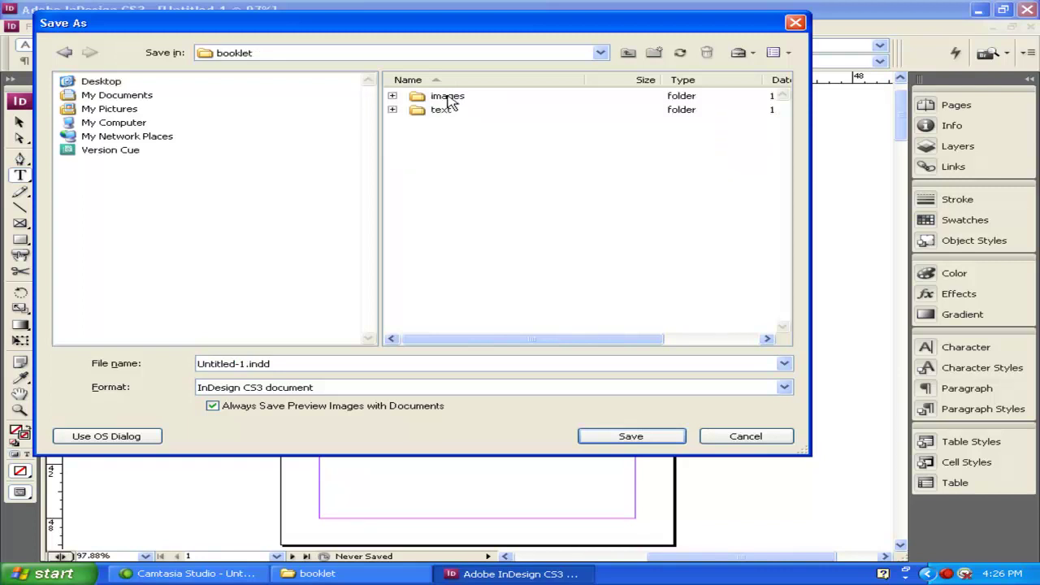
double_click(245, 363)
click(200, 365)
drag(227, 363, 127, 345)
key(BackSpace)
text(indesign-b)
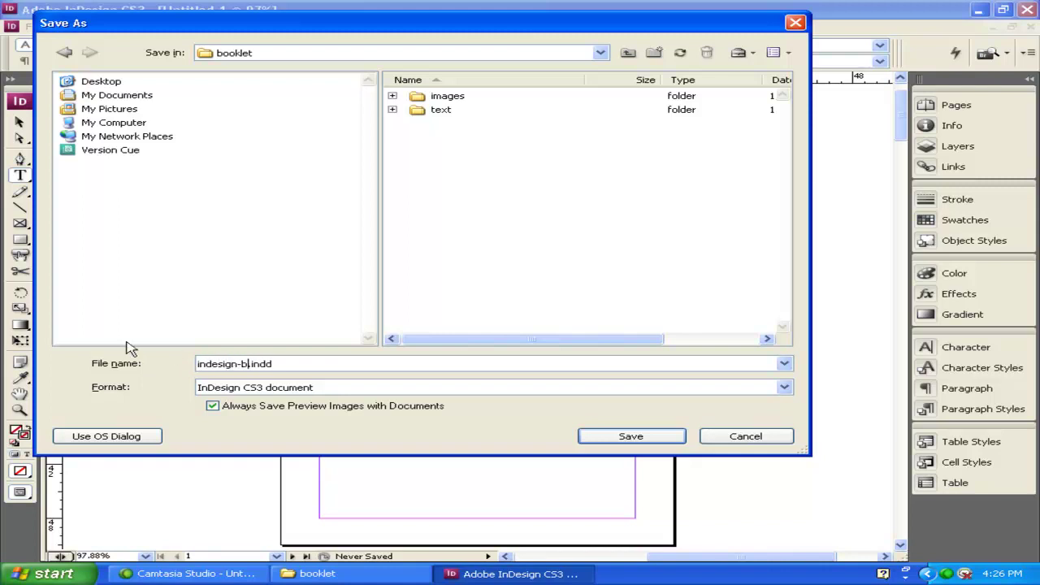
text(ooklet)
click(632, 436)
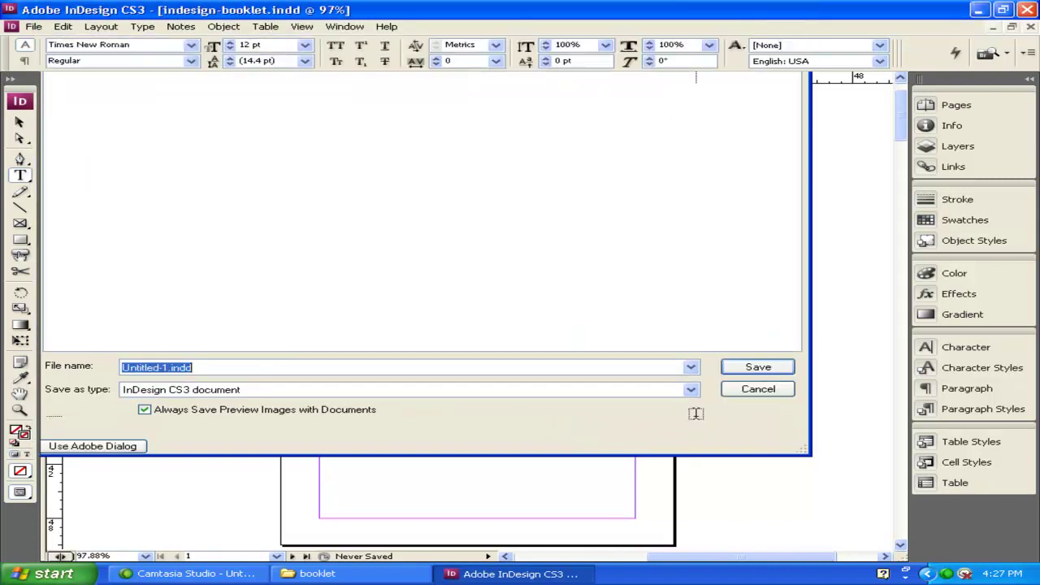
click(979, 10)
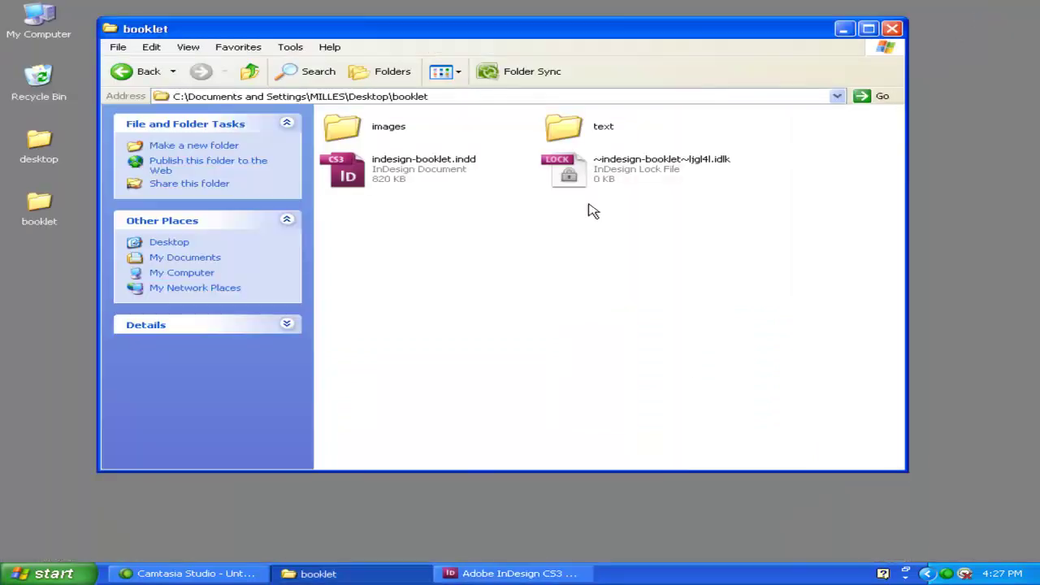